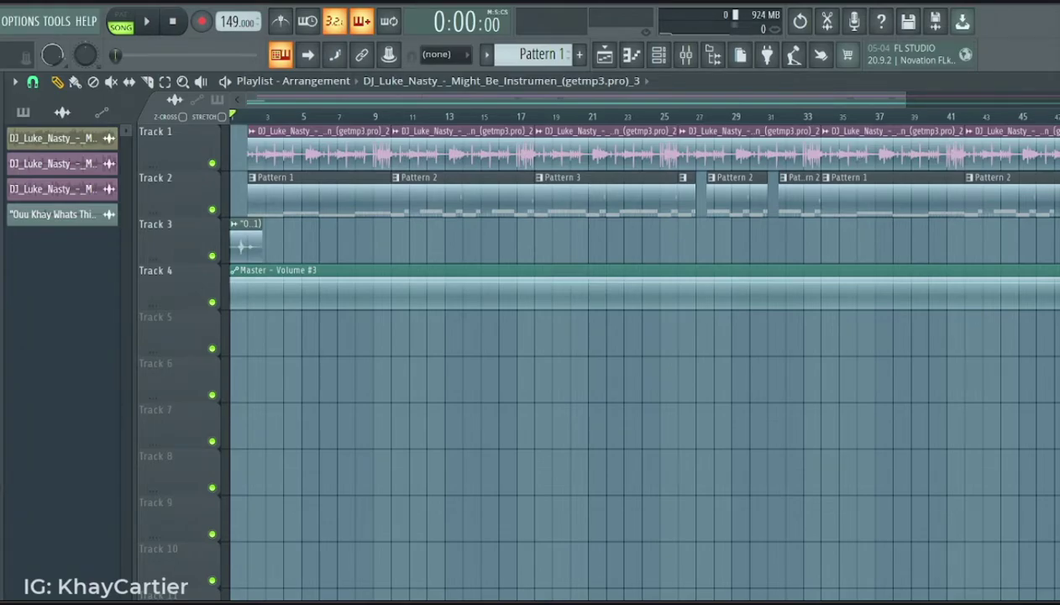
# Mute the first Pattern 1 and Pattern 2 clips, the Track 3 audio clip and the Master volume automation, and play the sample alone
pyautogui.press('space')
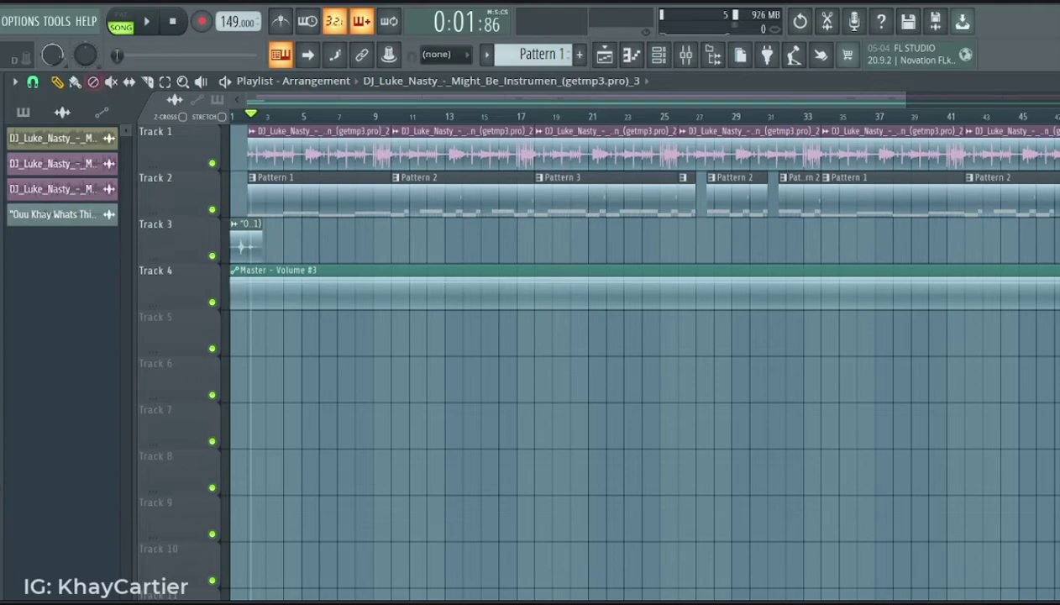
pyautogui.moveTo(252, 193); pyautogui.dragTo(244, 286)
pyautogui.click(420, 193)
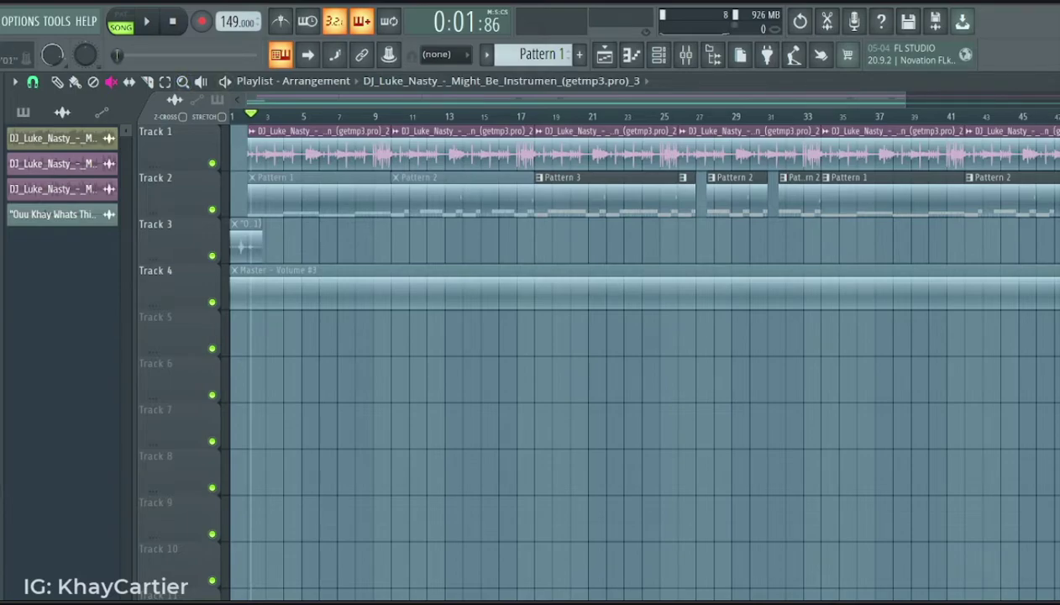
pyautogui.press('space')
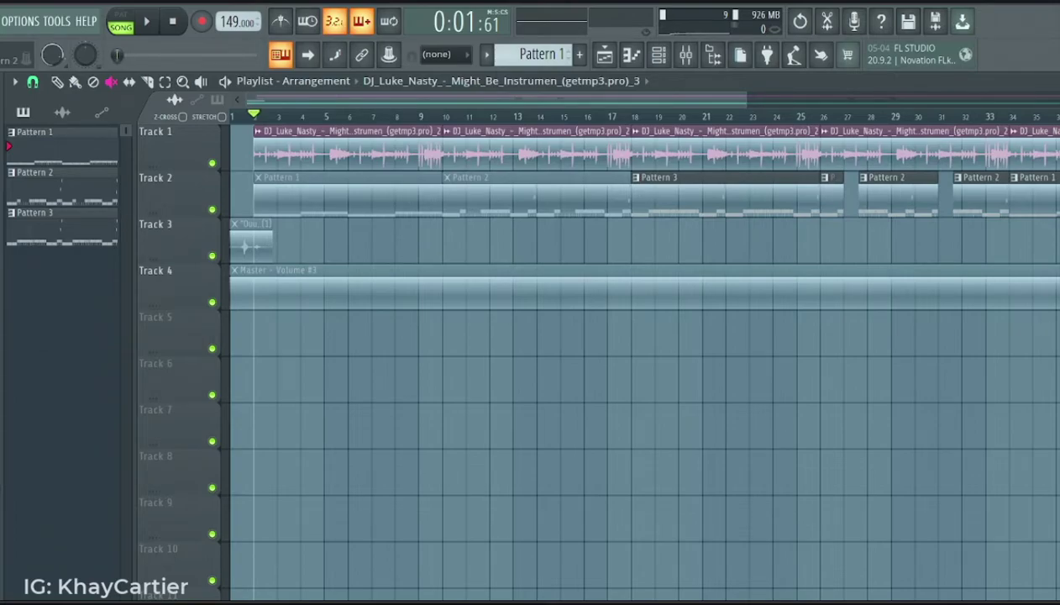
# Open Pattern 1's drill hi hat notes in the Piano roll, switch playback to pattern mode and examine the hi-hat spacing
pyautogui.press('F7')
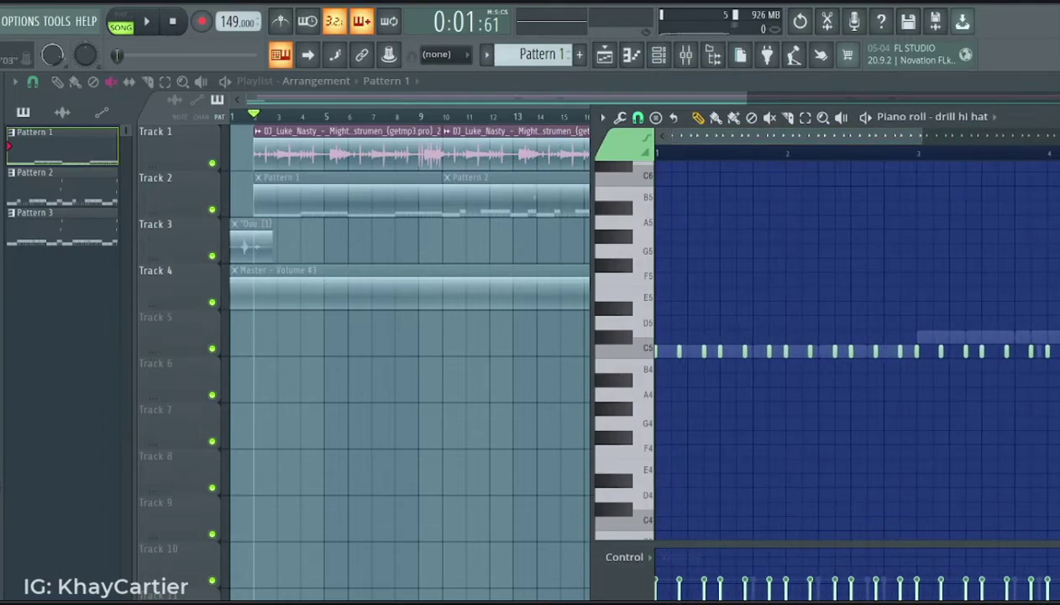
pyautogui.press('l')
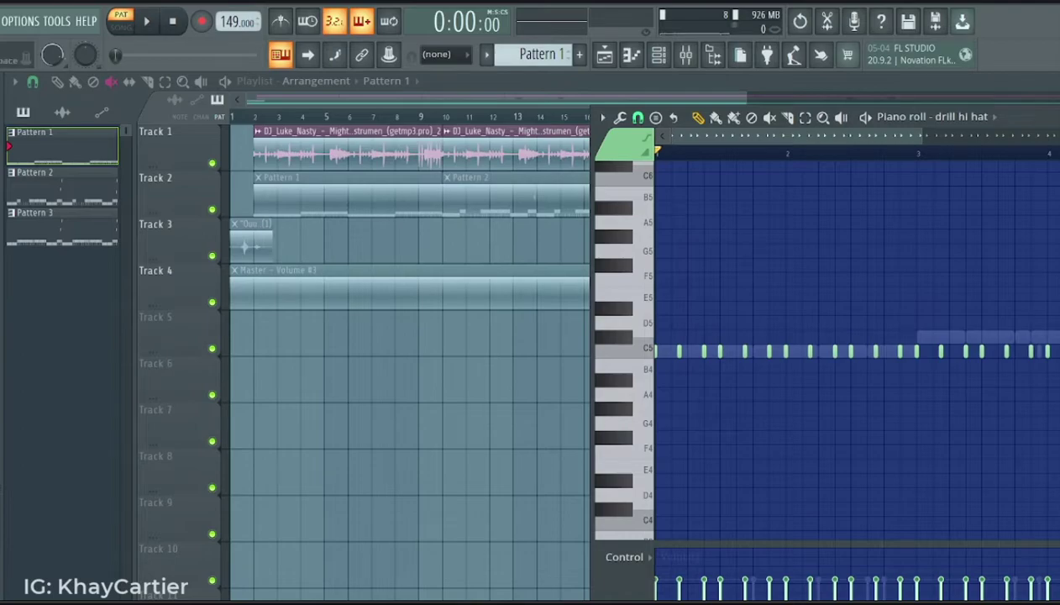
pyautogui.scroll(4, 857, 349)
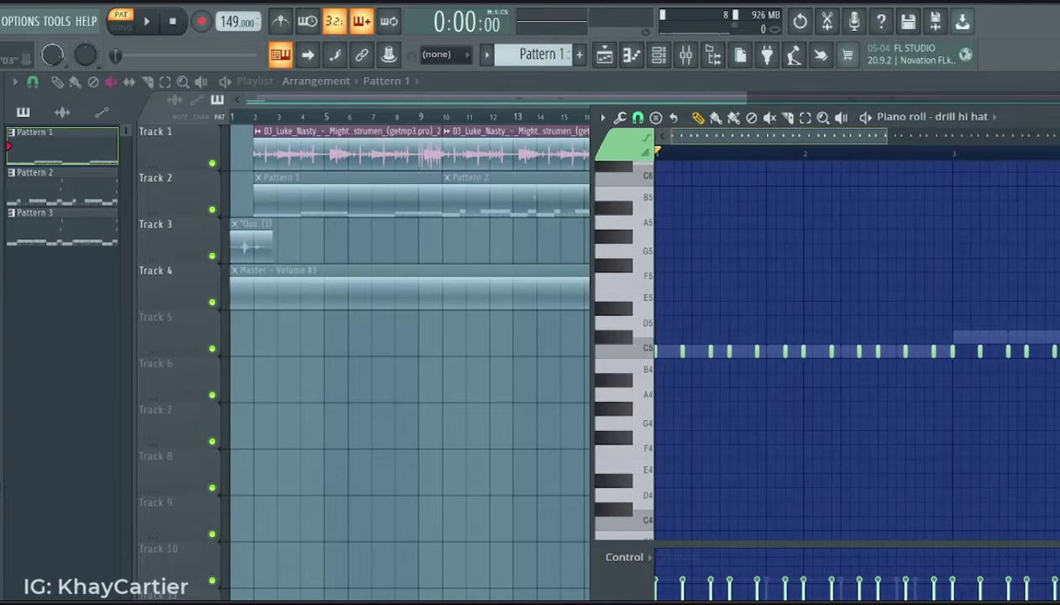
pyautogui.scroll(2, 857, 349)
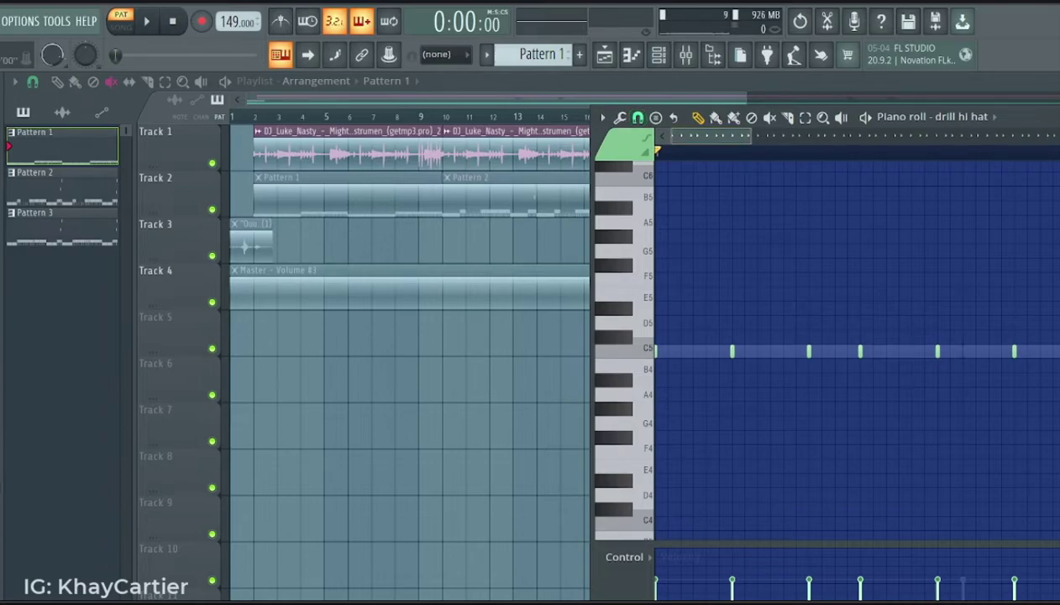
pyautogui.scroll(-1, 705, 136)
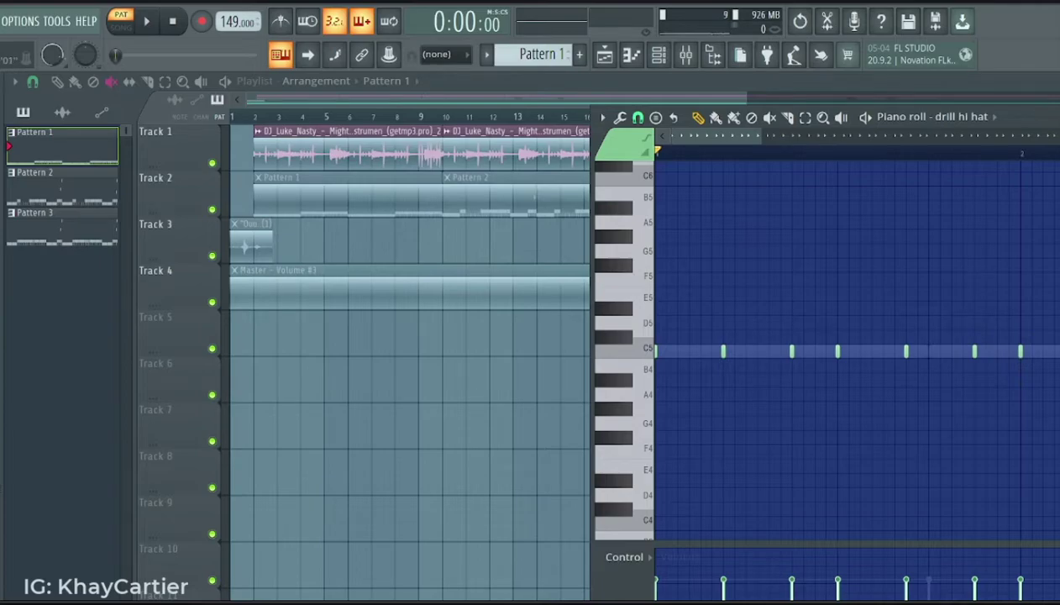
pyautogui.scroll(-2, 807, 136)
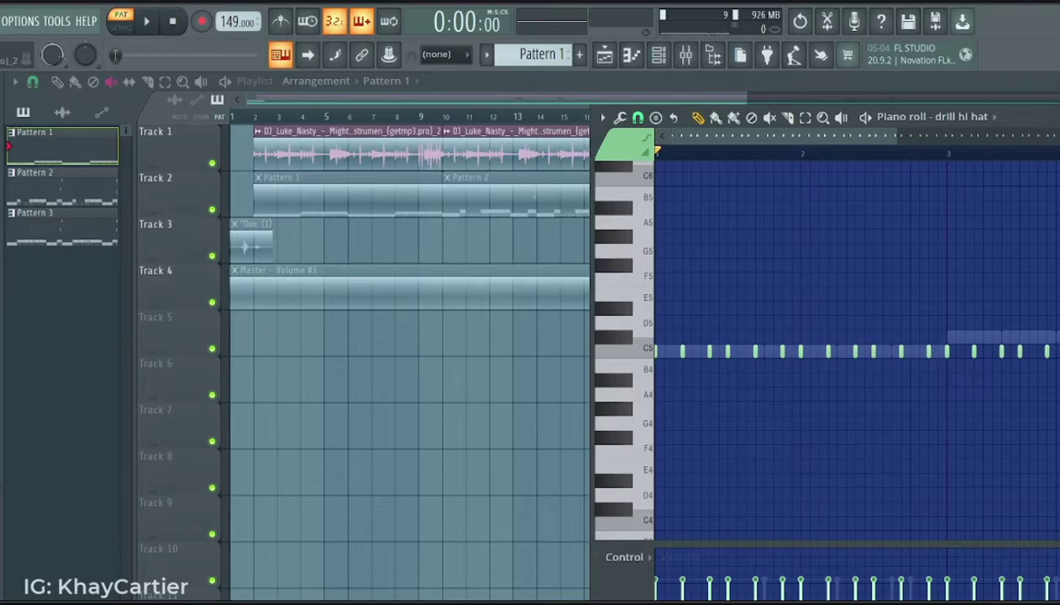
pyautogui.scroll(-2, 806, 136)
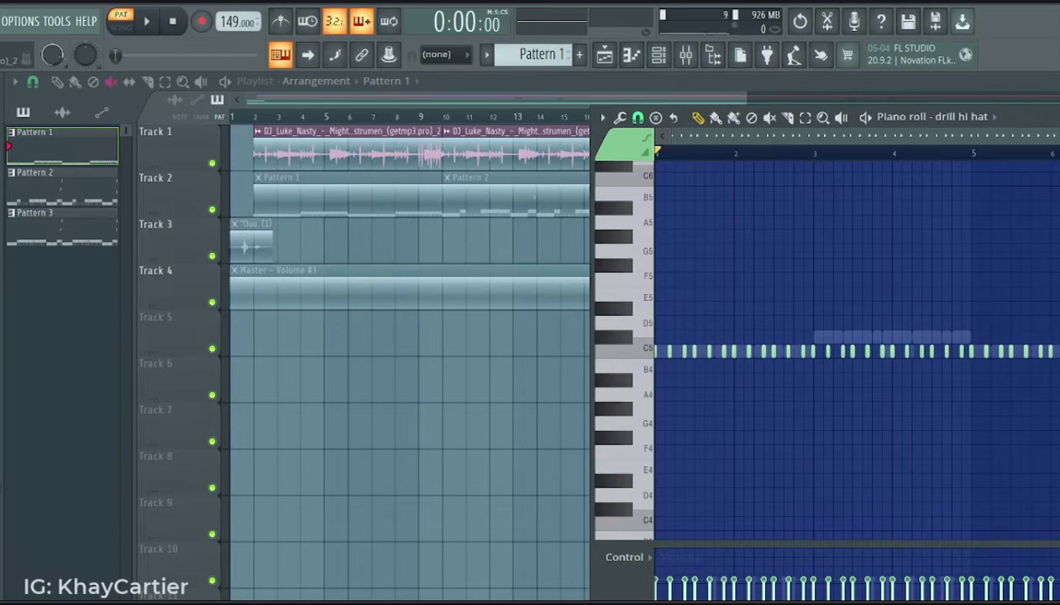
pyautogui.moveTo(1059, 136); pyautogui.dragTo(861, 135)
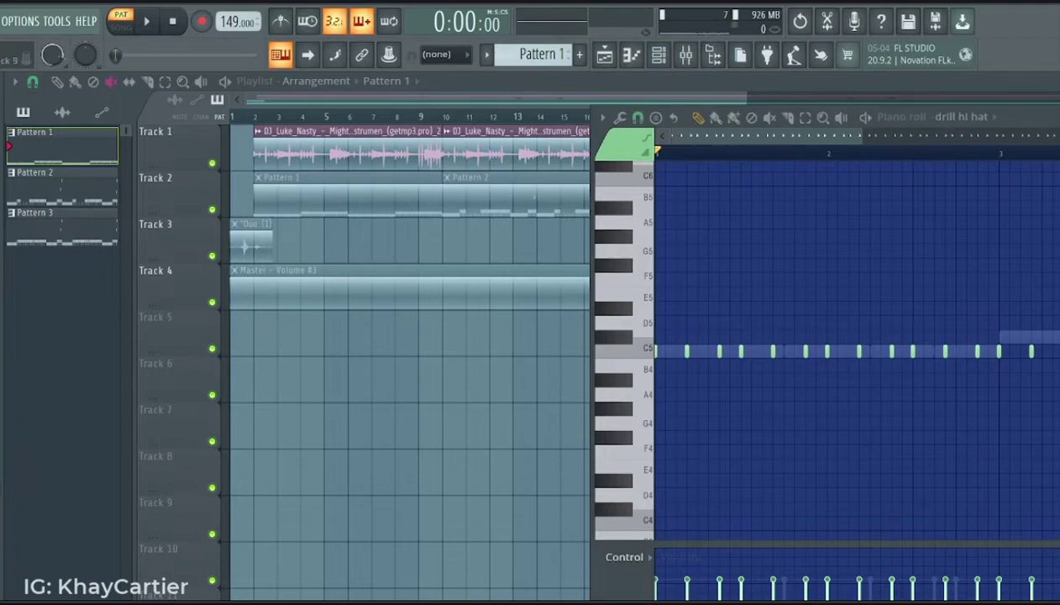
# Play Pattern 1 while following the drill hi hat notes across the pattern
pyautogui.press('space')
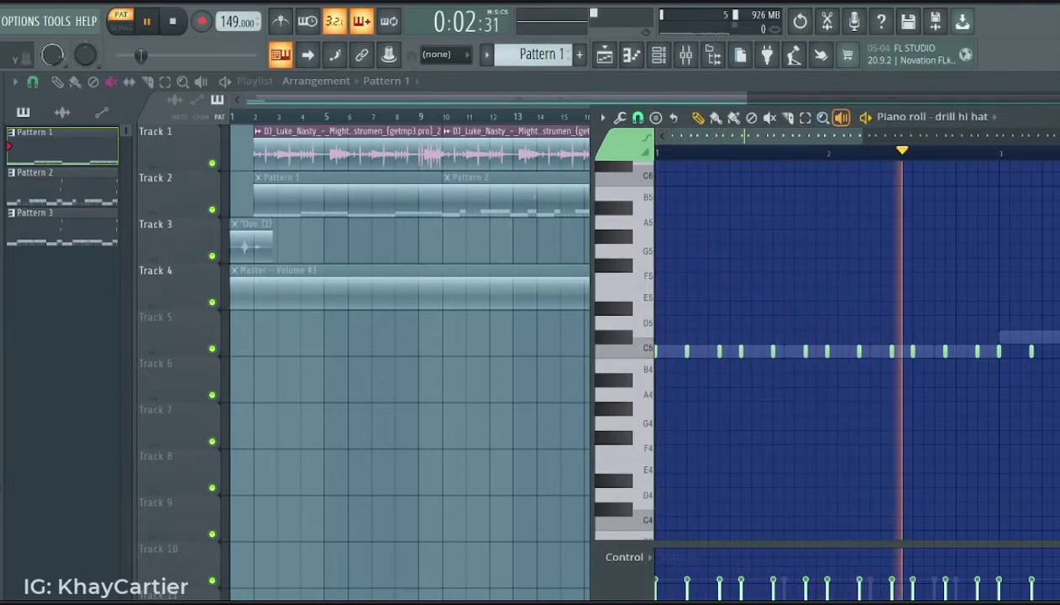
pyautogui.moveTo(870, 136); pyautogui.dragTo(1059, 136)
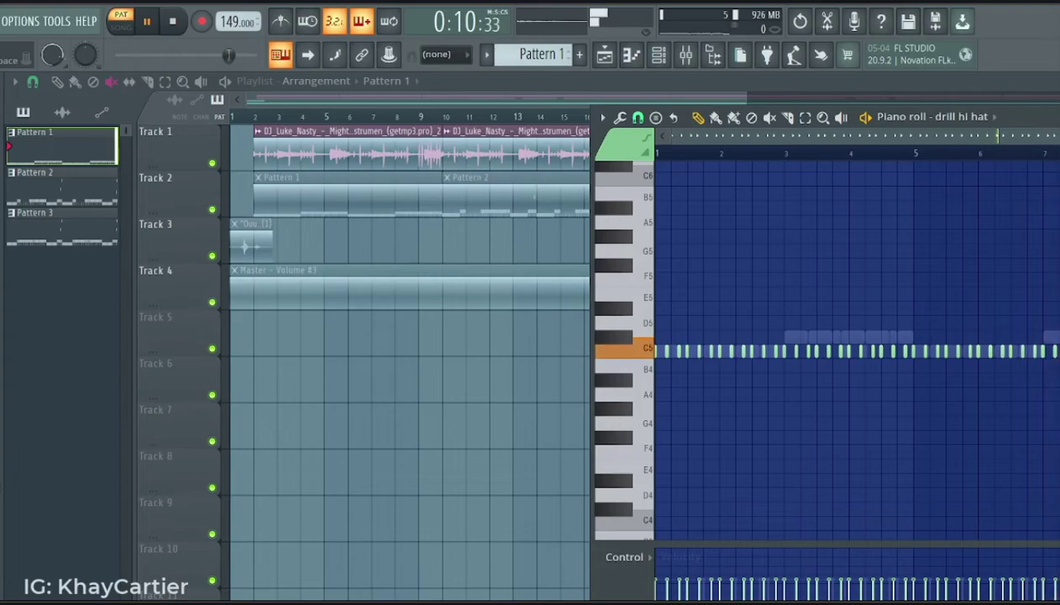
pyautogui.press('space')
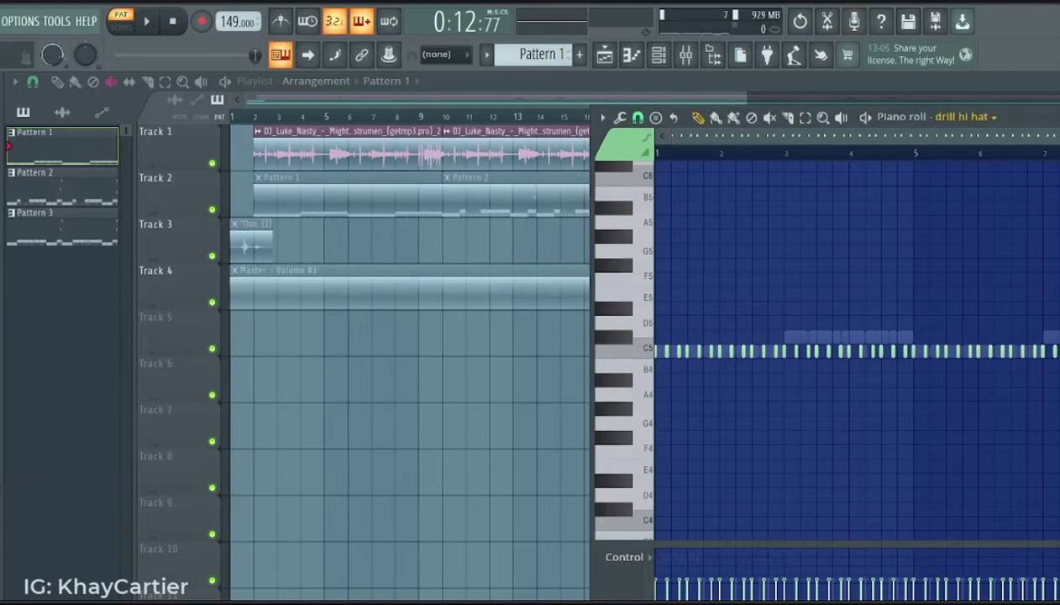
# Show Pattern 1's drill snare notes and play them from the start of the pattern
pyautogui.scroll(-1, 932, 117)
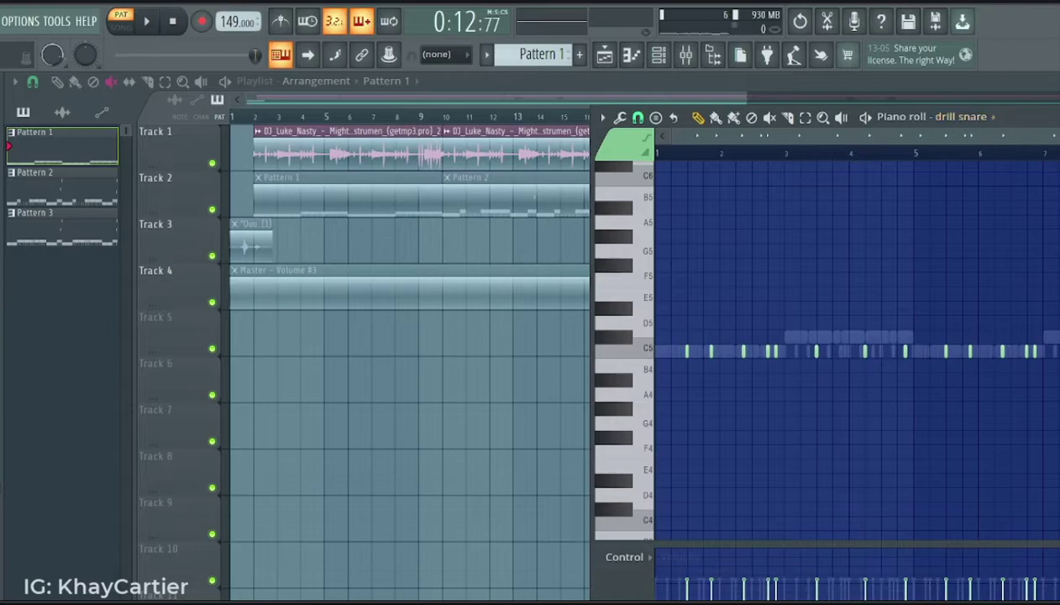
pyautogui.scroll(4, 890, 135)
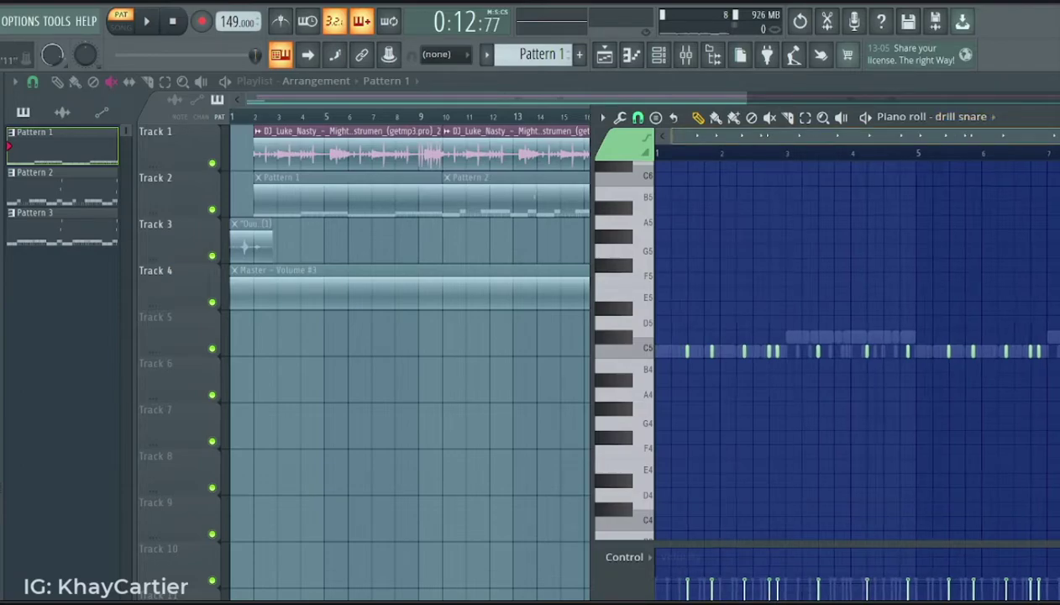
pyautogui.scroll(2, 874, 136)
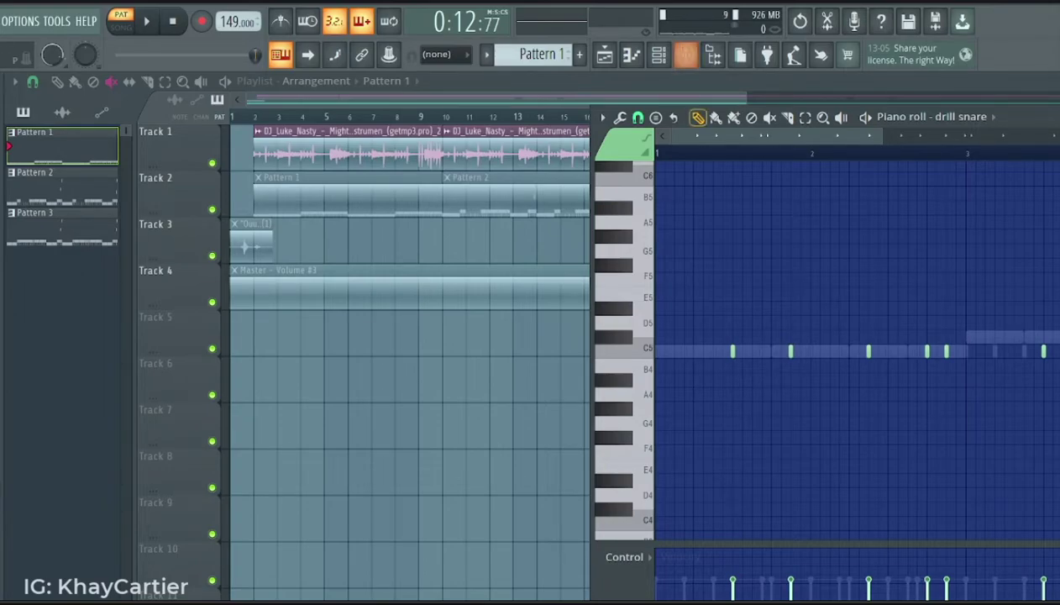
pyautogui.click(660, 153)
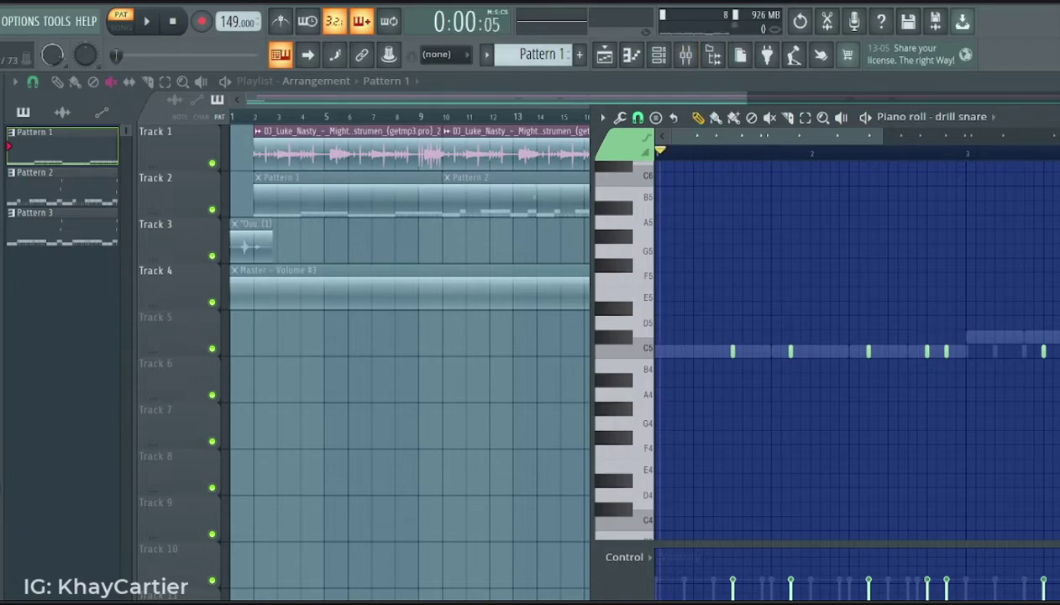
pyautogui.click(657, 153)
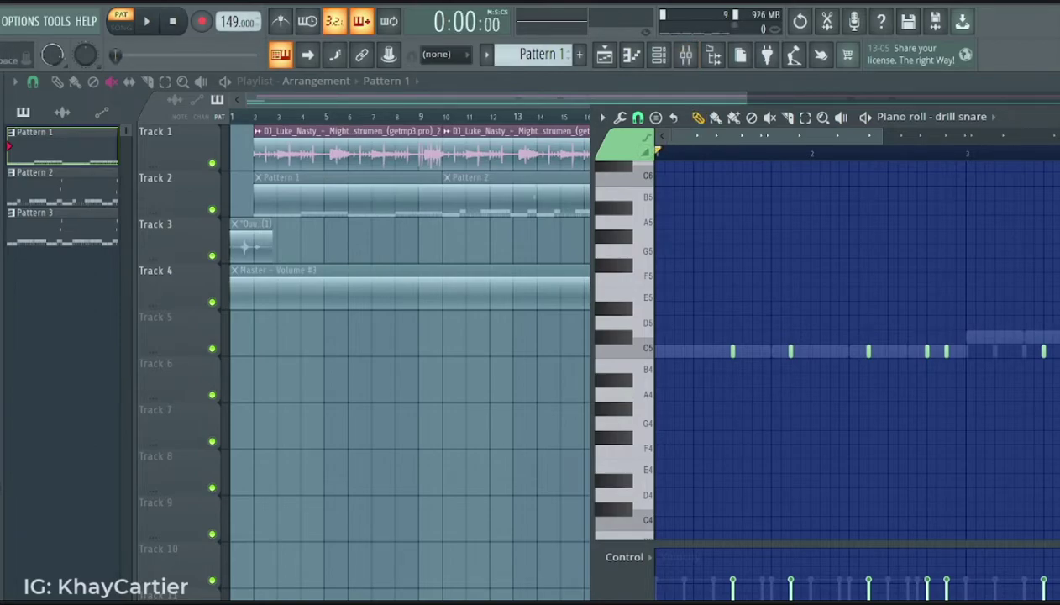
pyautogui.press('space')
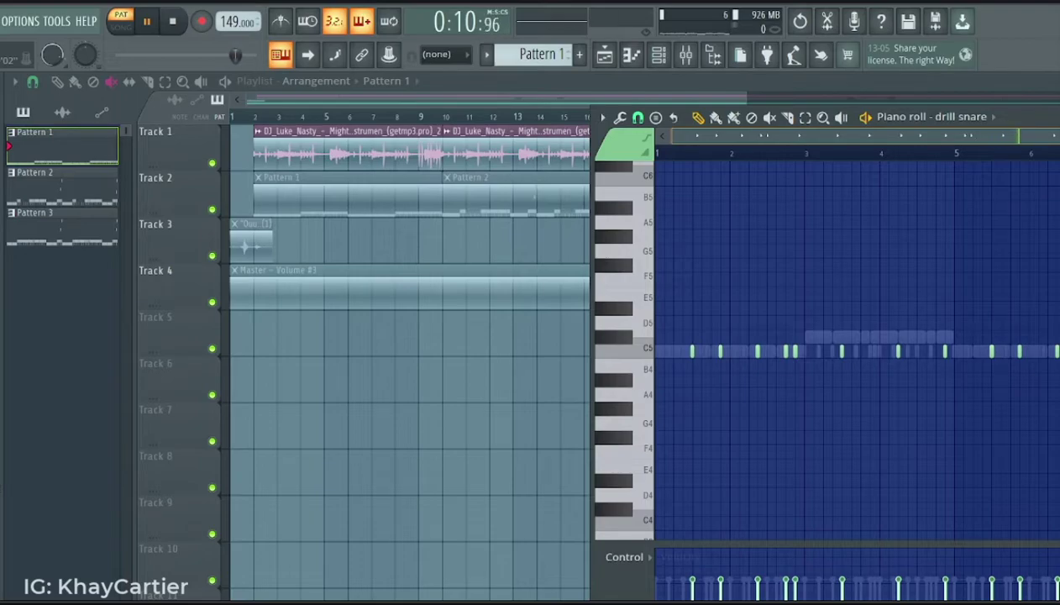
pyautogui.press('space')
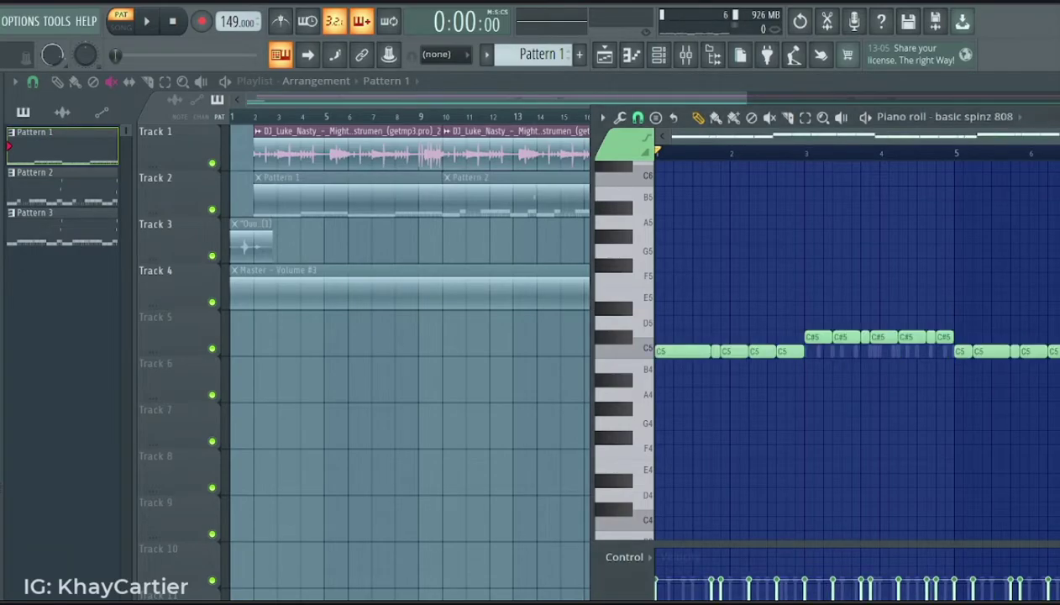
# Examine the basic spinz 808 notes in Pattern 1 and play the bassline through
pyautogui.moveTo(1059, 137); pyautogui.dragTo(897, 136)
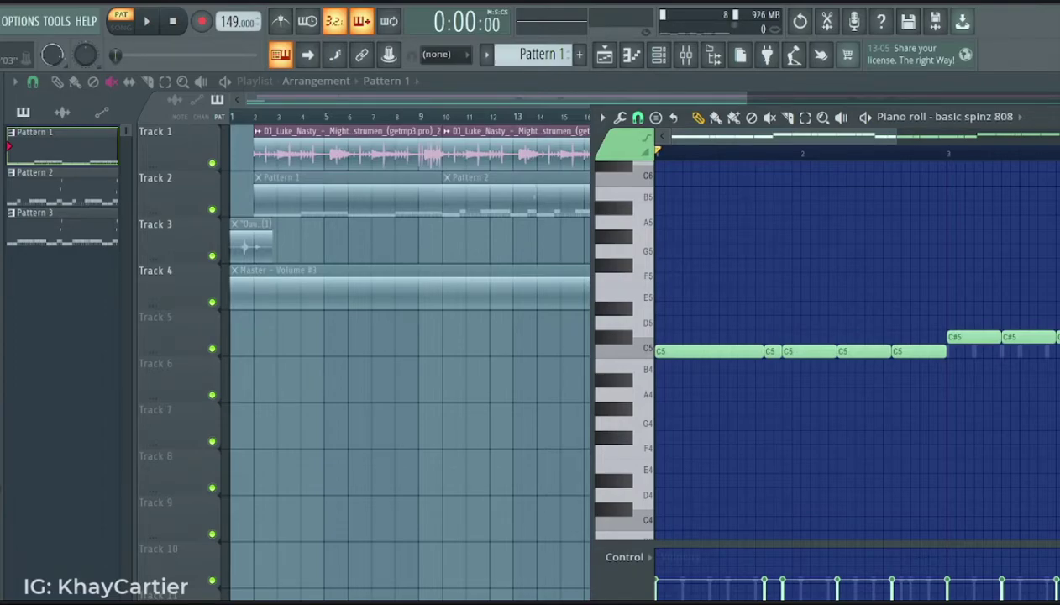
pyautogui.moveTo(896, 136); pyautogui.dragTo(864, 136)
pyautogui.press('space')
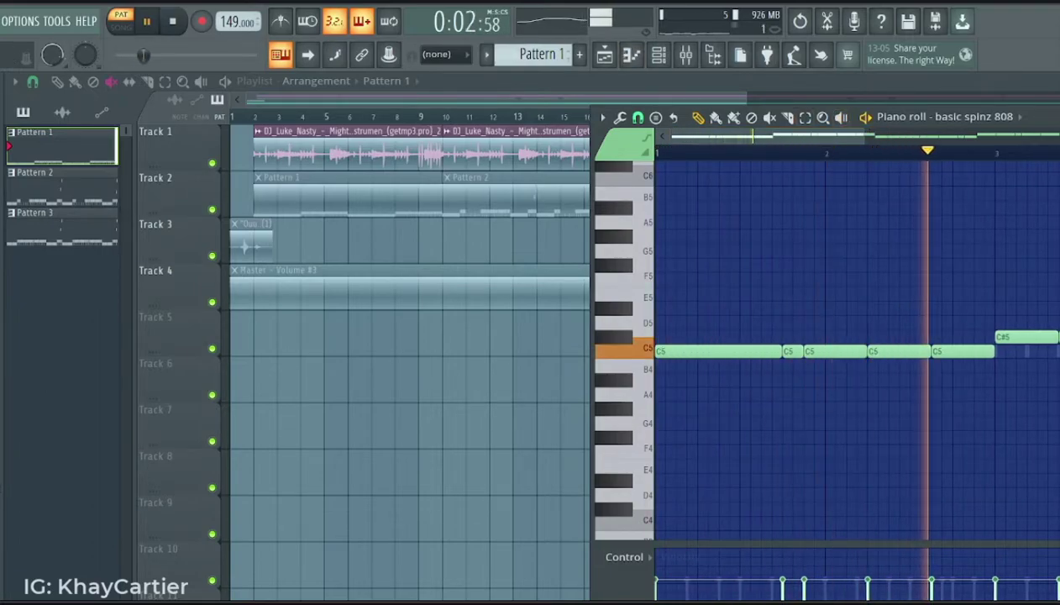
pyautogui.moveTo(864, 136); pyautogui.dragTo(1059, 136)
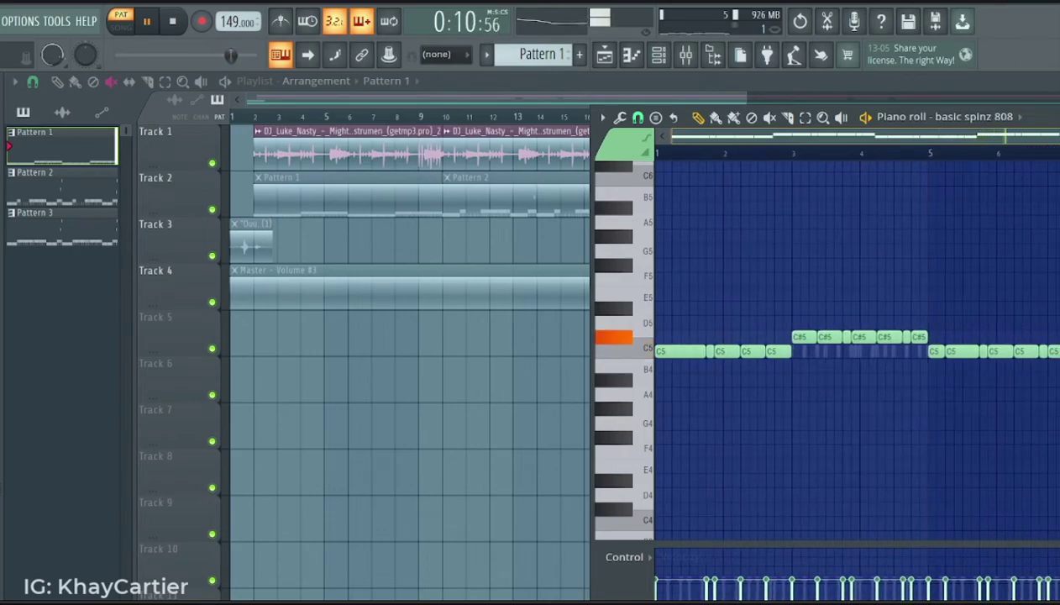
pyautogui.press('space')
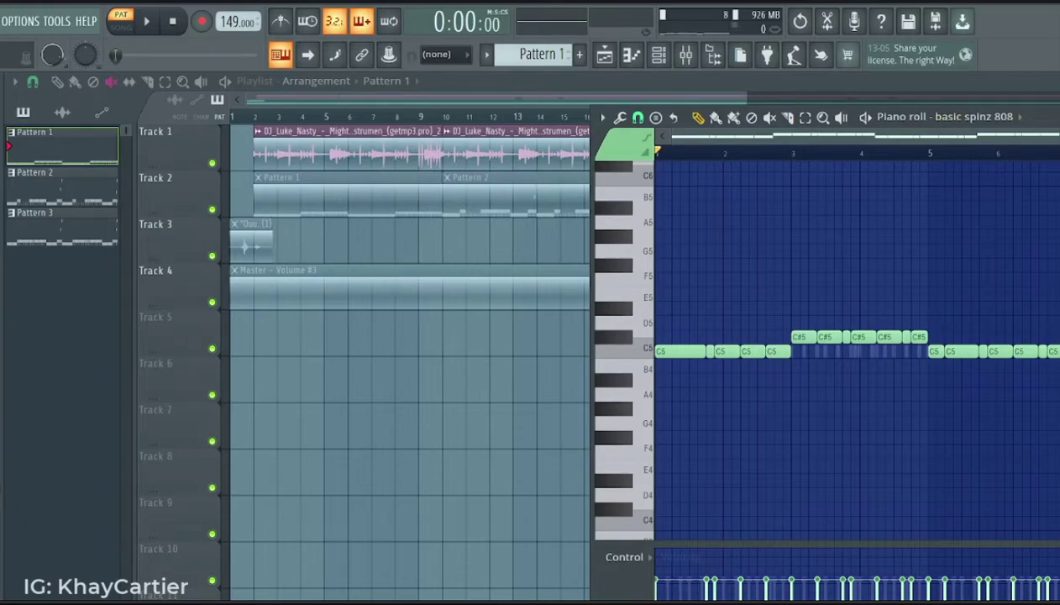
# Open Pattern 2's basic spinz 808 notes in the Piano roll and play the bassline through
pyautogui.click(35, 177)
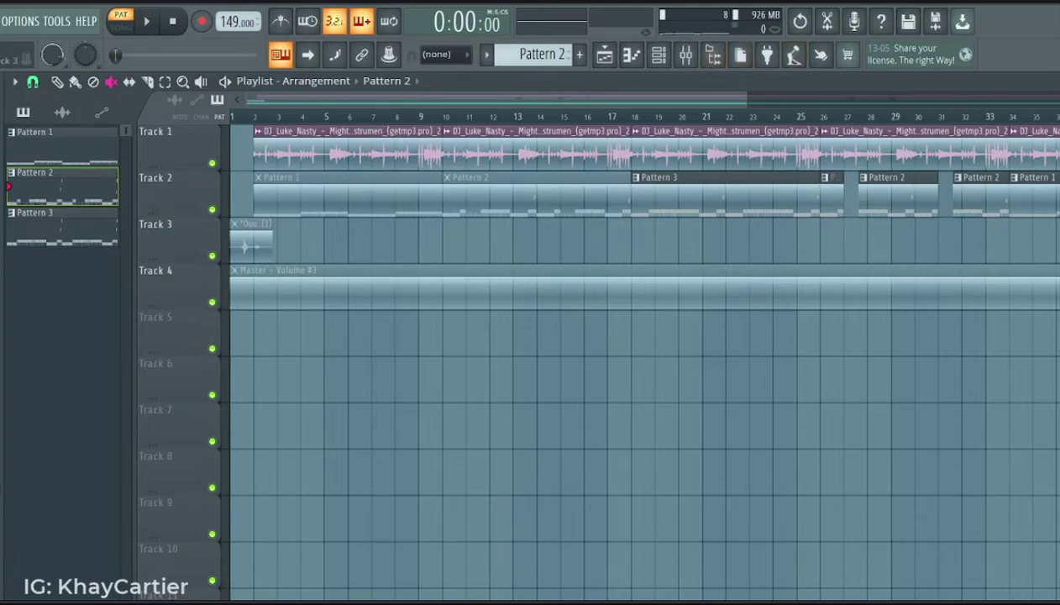
pyautogui.press('F7')
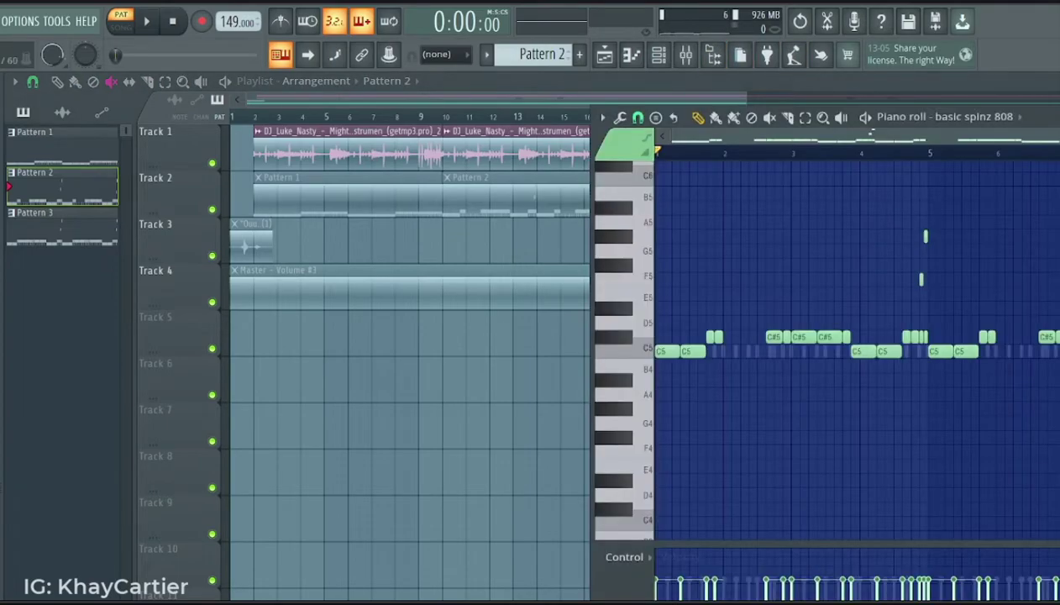
pyautogui.scroll(2, 871, 130)
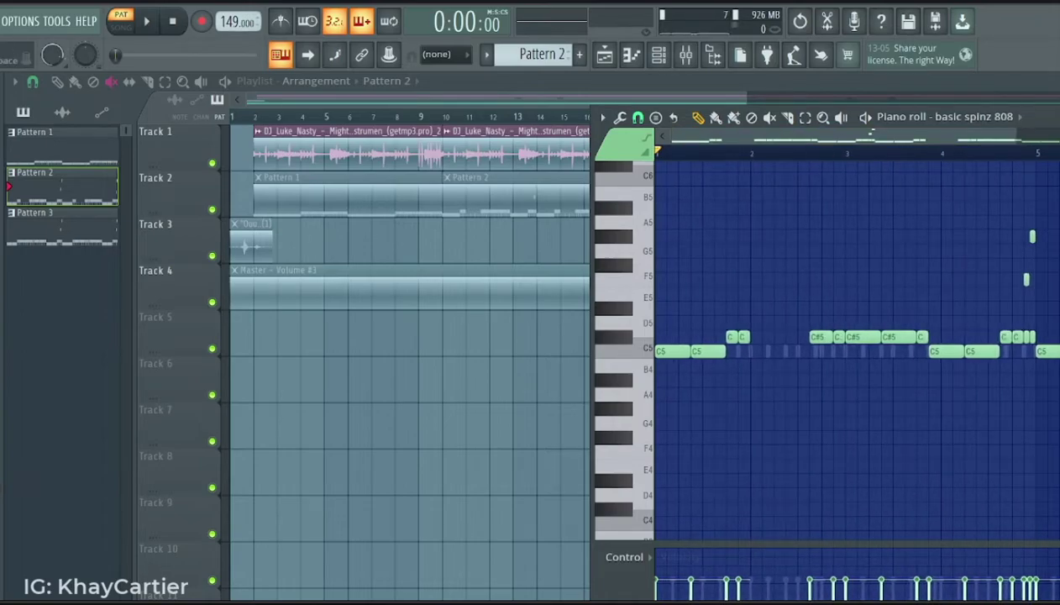
pyautogui.press('space')
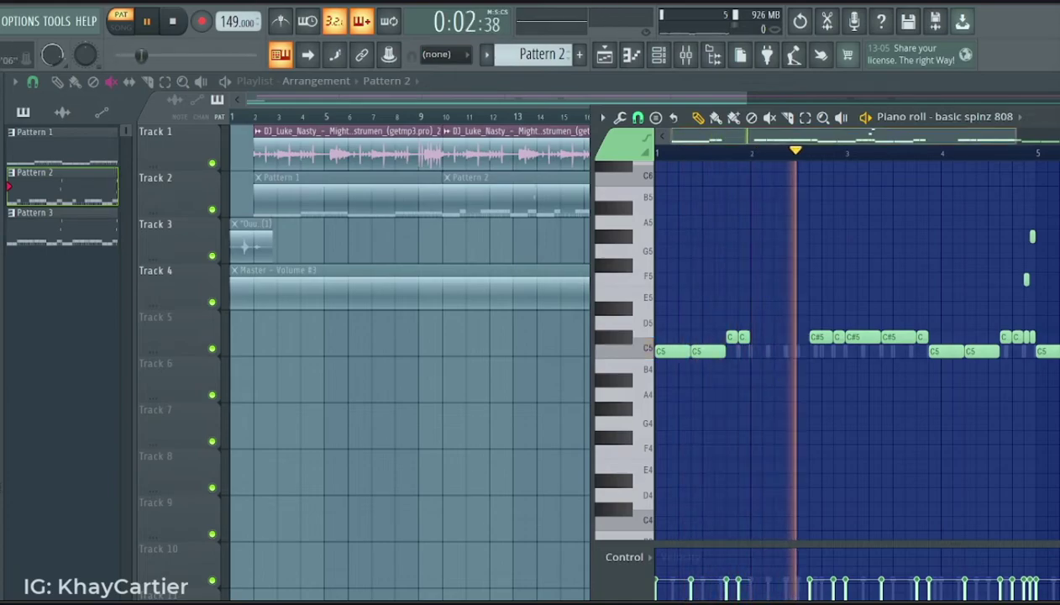
pyautogui.scroll(-1, 871, 132)
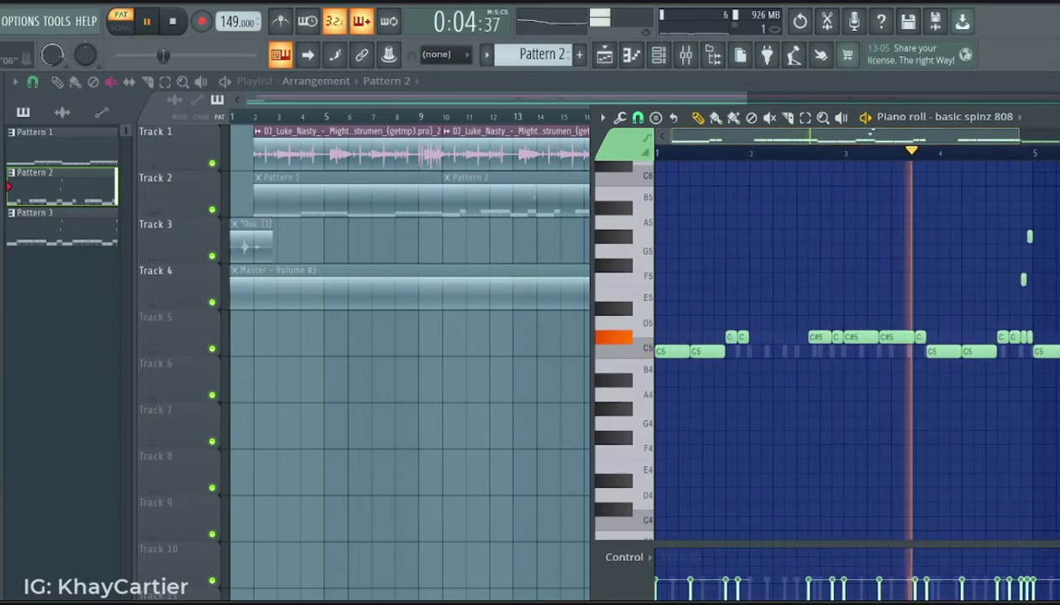
pyautogui.scroll(-1, 871, 131)
pyautogui.scroll(-2, 871, 132)
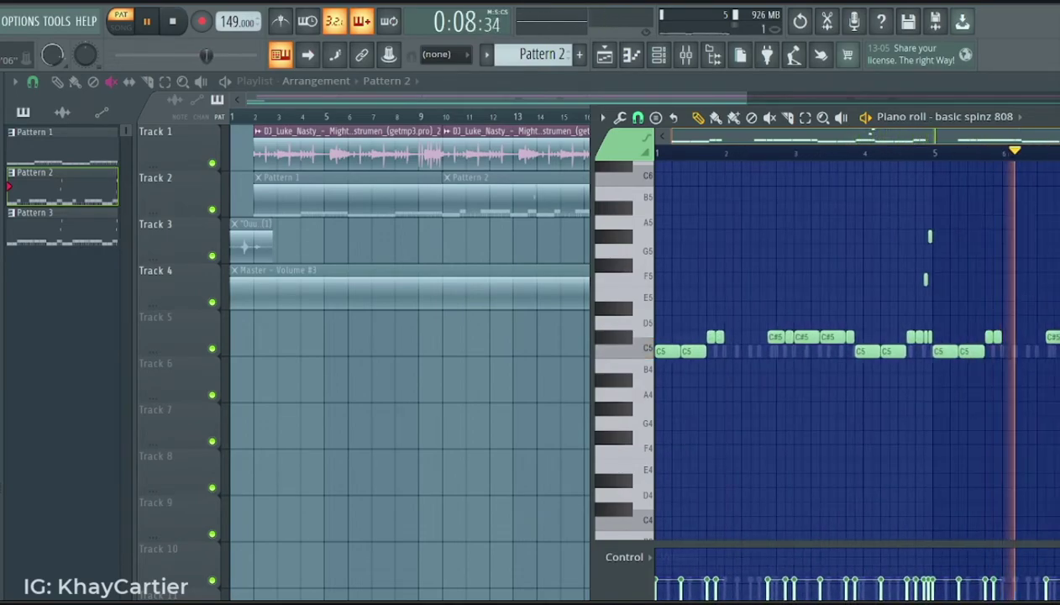
pyautogui.scroll(-1, 872, 132)
pyautogui.scroll(-2, 871, 132)
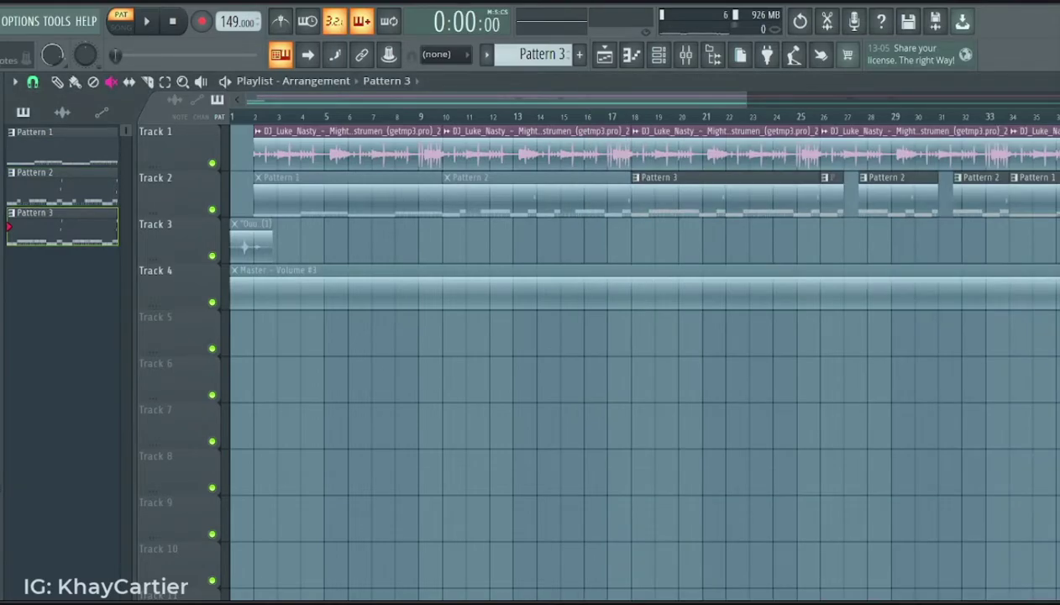
# Open Pattern 3's basic spinz 808 notes in the Piano roll and play the bassline through
pyautogui.press('F7')
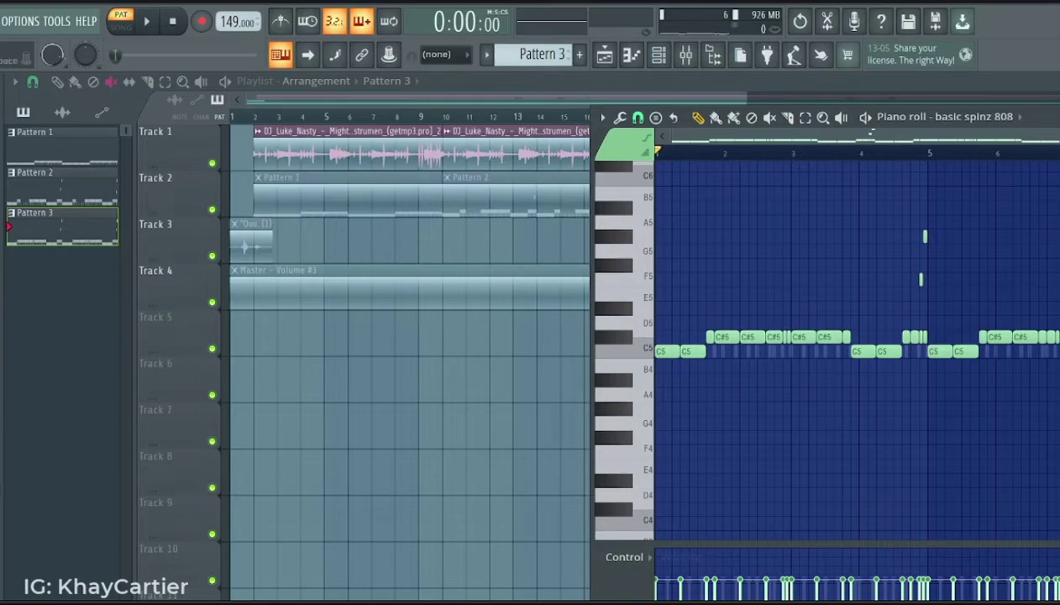
pyautogui.press('space')
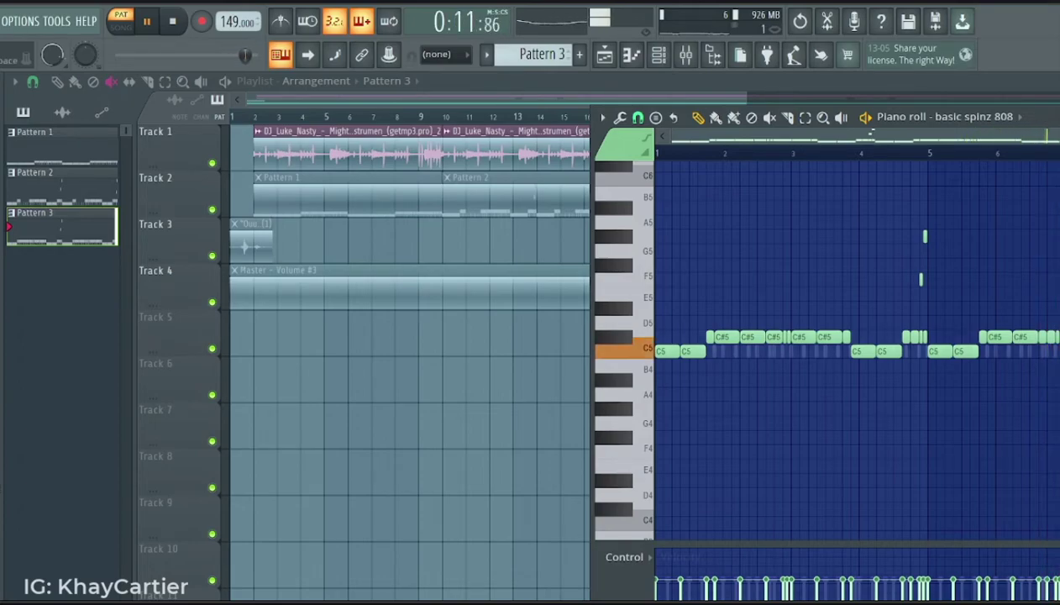
pyautogui.press('space')
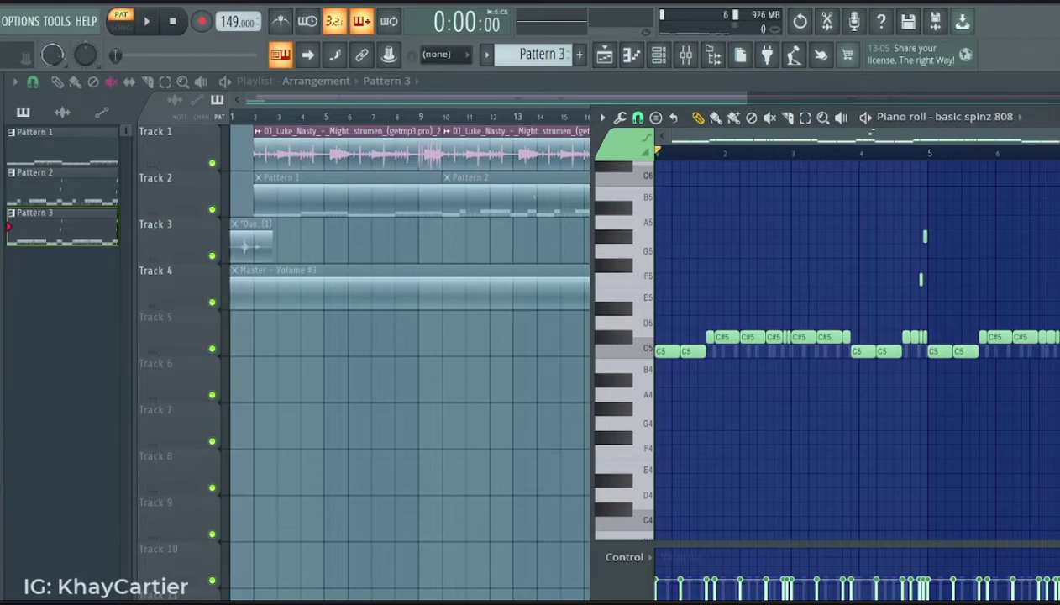
# Select Patterns 1, 2 and 3 one after another and play each full pattern with all its drums and 808
pyautogui.click(62, 144)
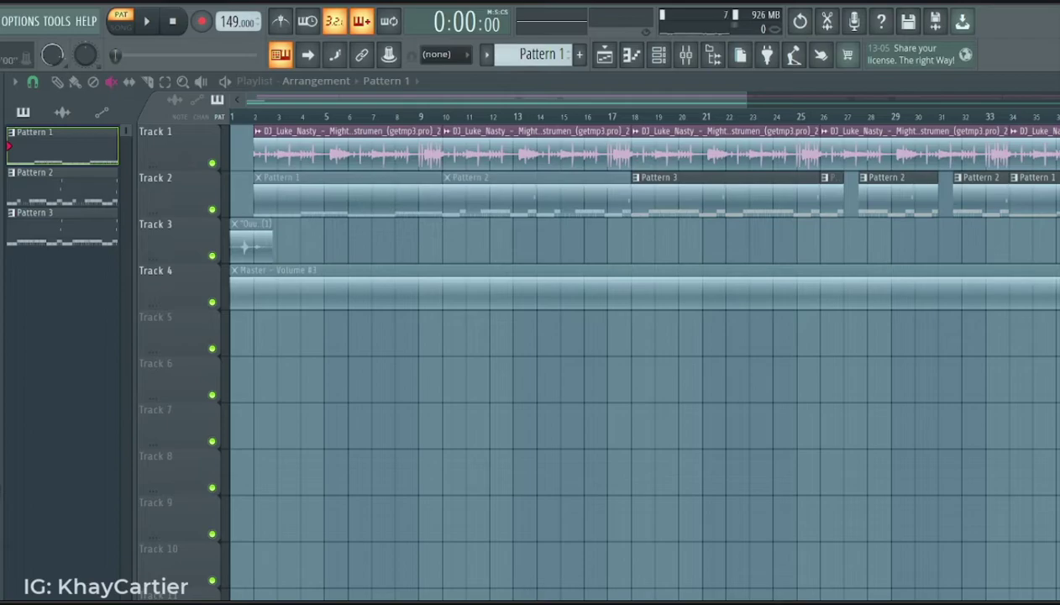
pyautogui.press('space')
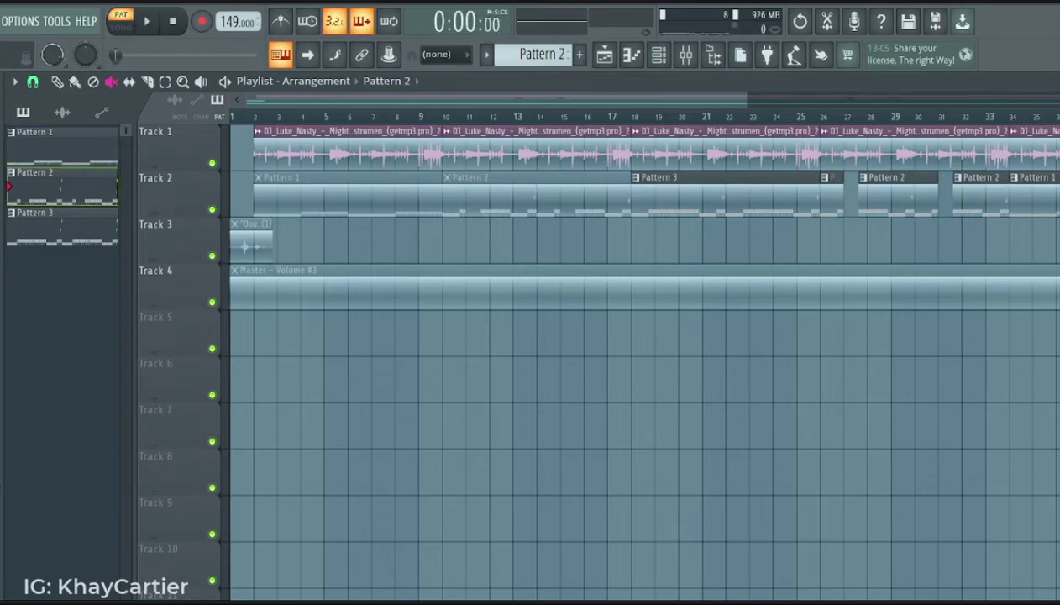
pyautogui.press('space')
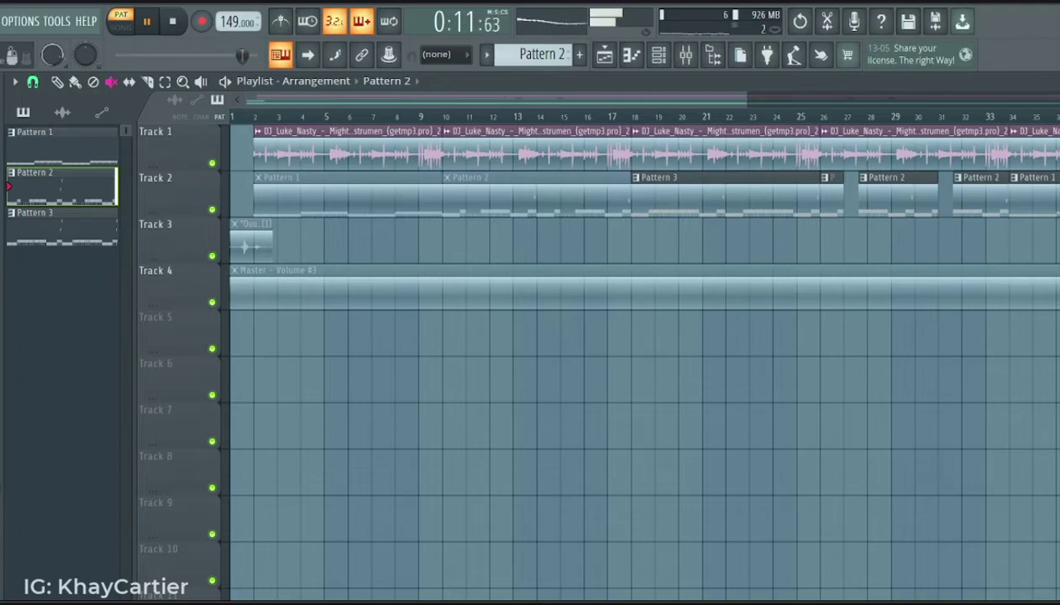
pyautogui.click(62, 227)
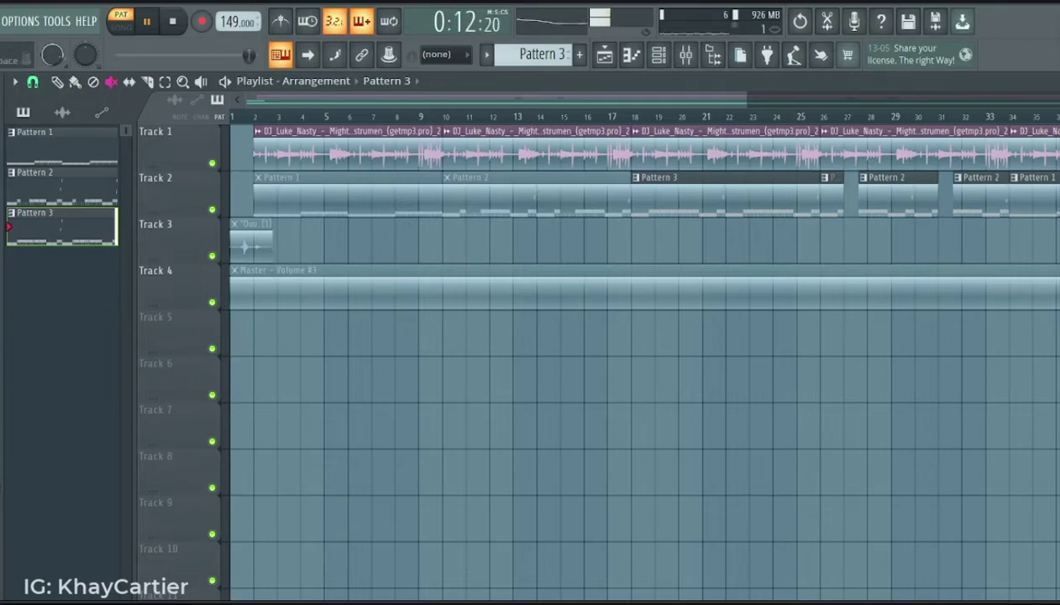
pyautogui.press('space')
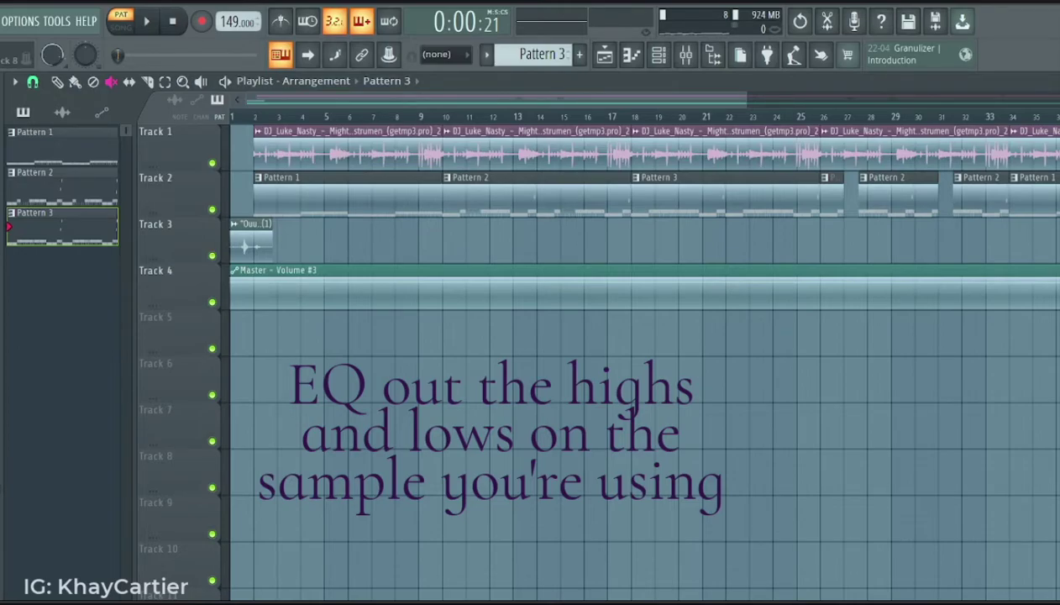
# Examine the Fruity parametric EQ 2 curves on Insert 1, play the full arrangement in song mode and stop playback
pyautogui.moveTo(495, 99); pyautogui.dragTo(547, 99)
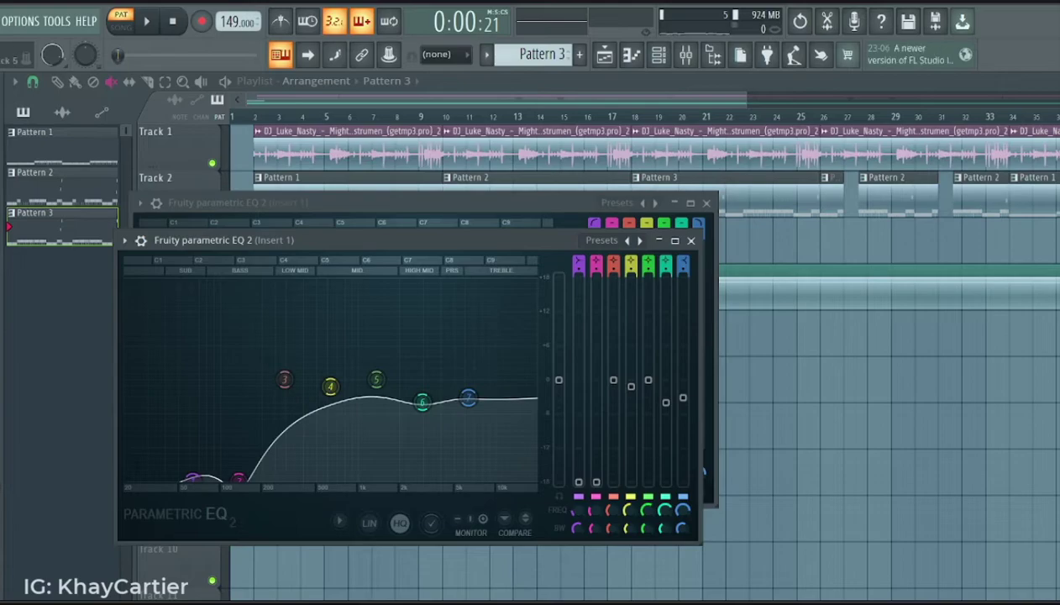
pyautogui.moveTo(422, 401)
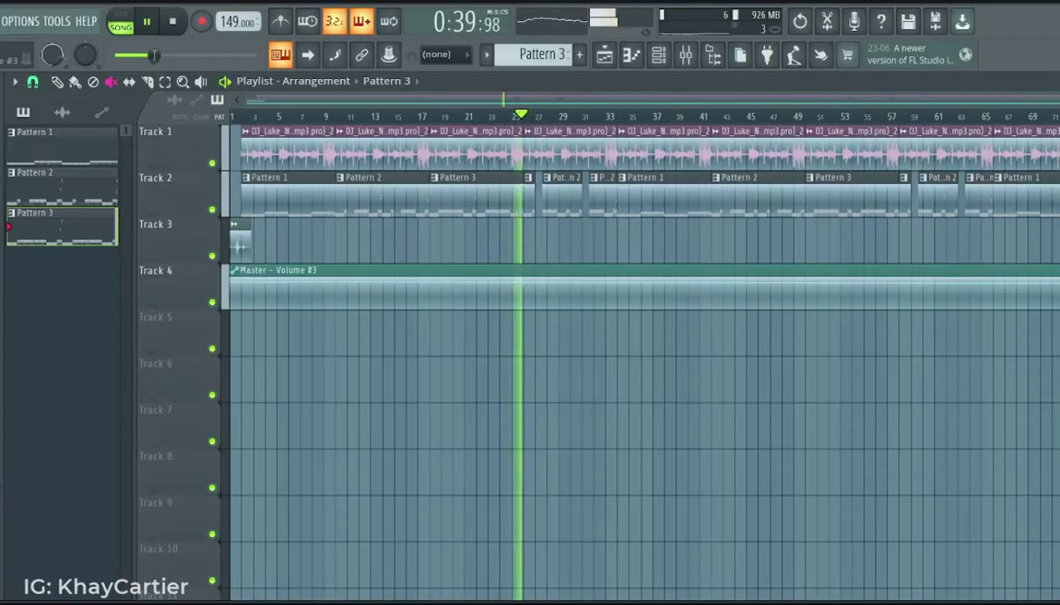
pyautogui.press('space')
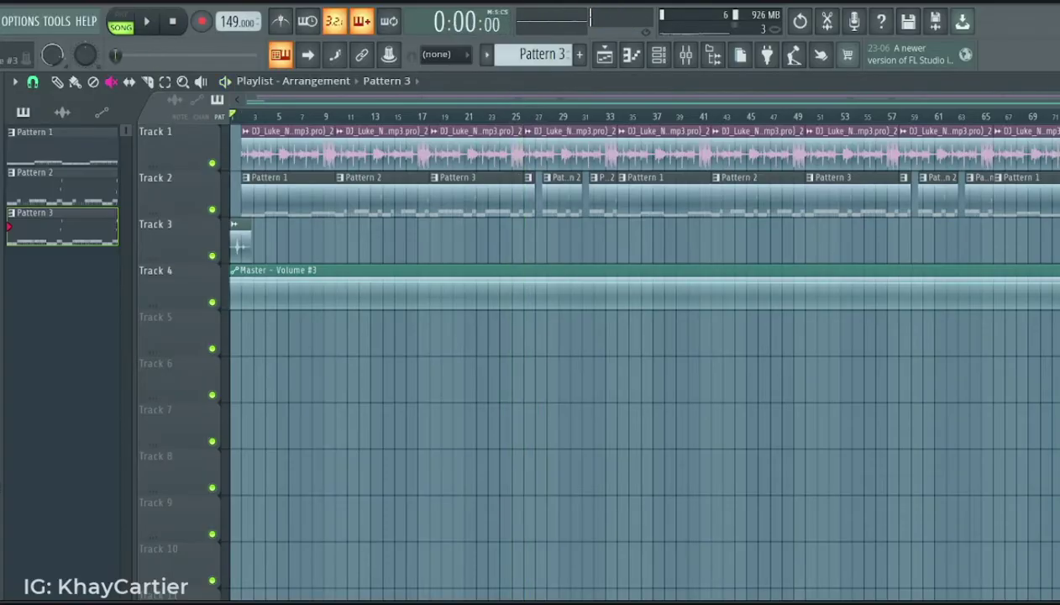